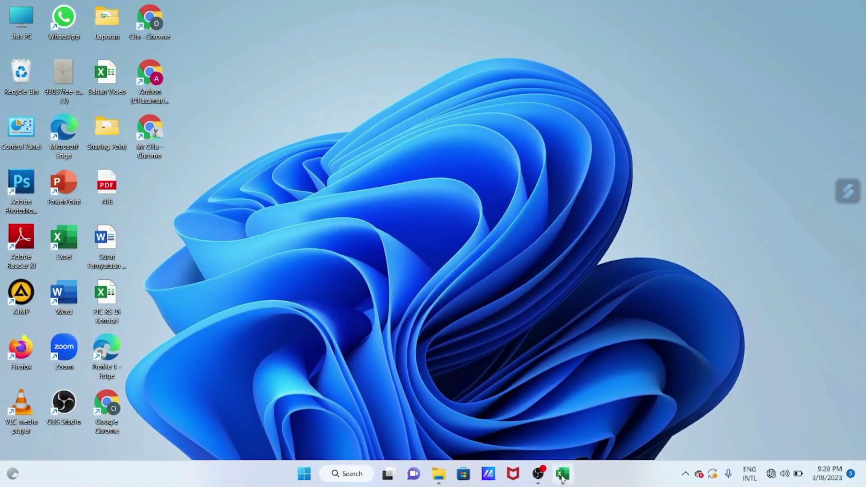
Step: Restore the Bahan Video workbook window to show Sheet10's invoice table
click(561, 474)
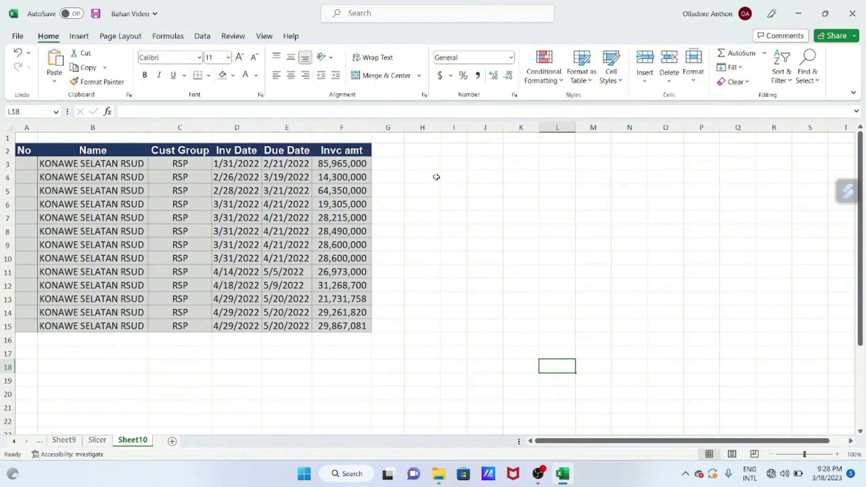
click(471, 167)
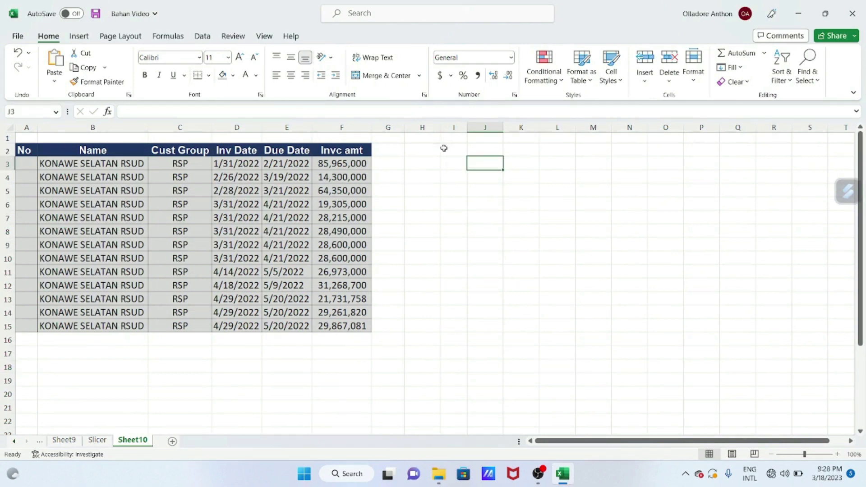
drag(437, 129, 487, 128)
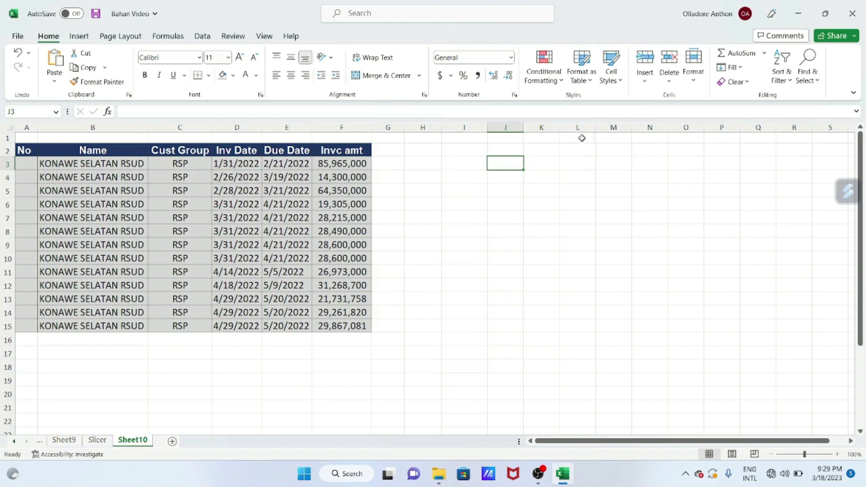
drag(20, 164, 342, 323)
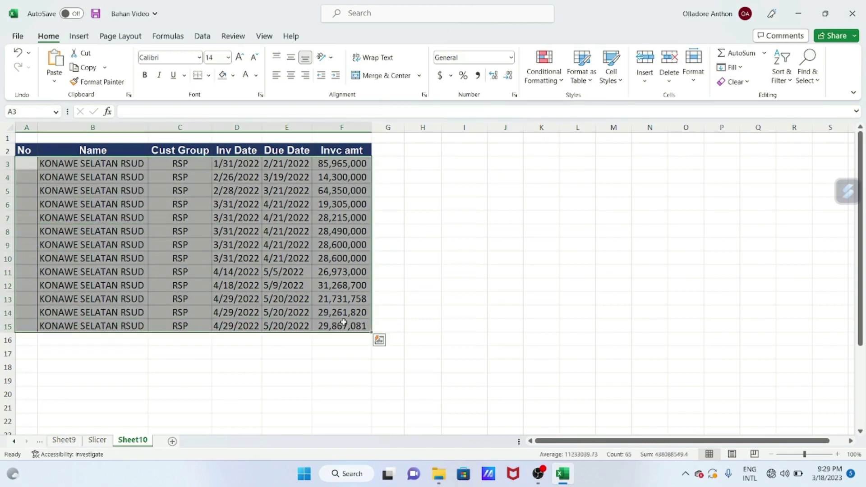
click(415, 217)
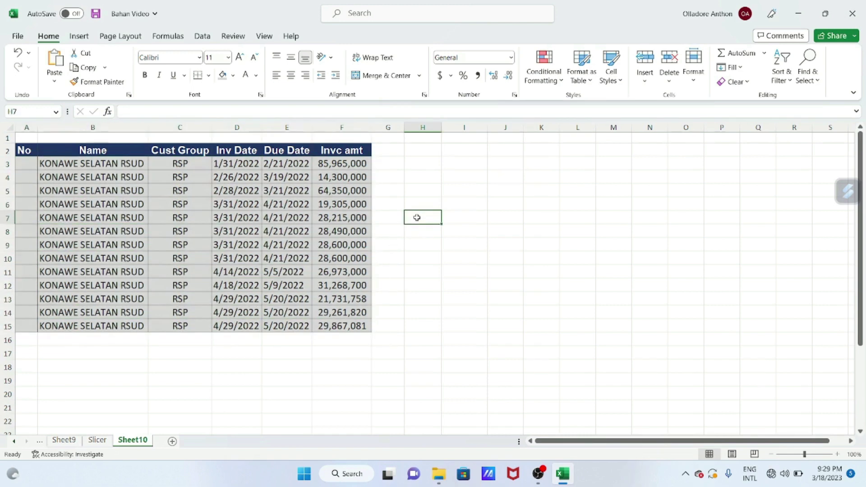
click(23, 163)
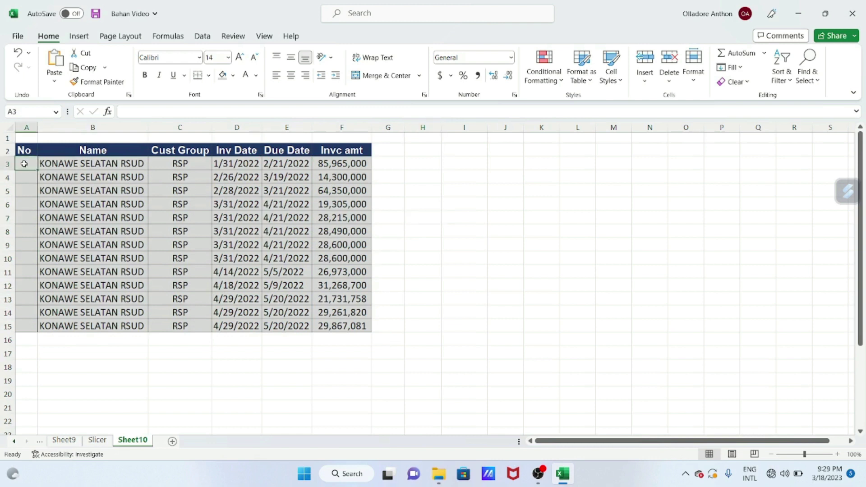
Step: Enter =SEQUENCE(13) in A3 so the No column spills 1 to 13 down to A15
text(=)
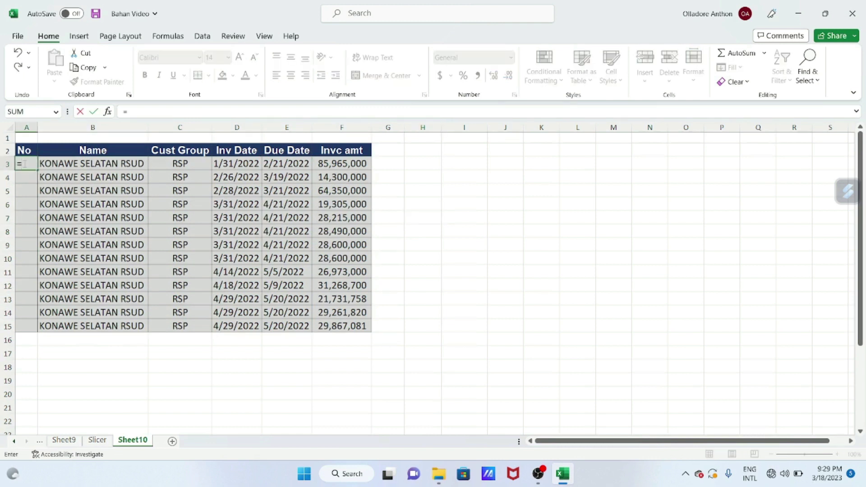
text(se)
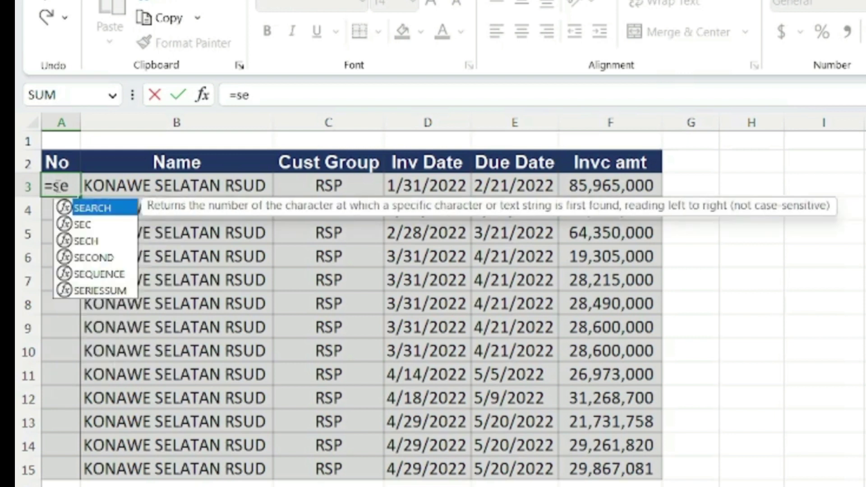
text(q)
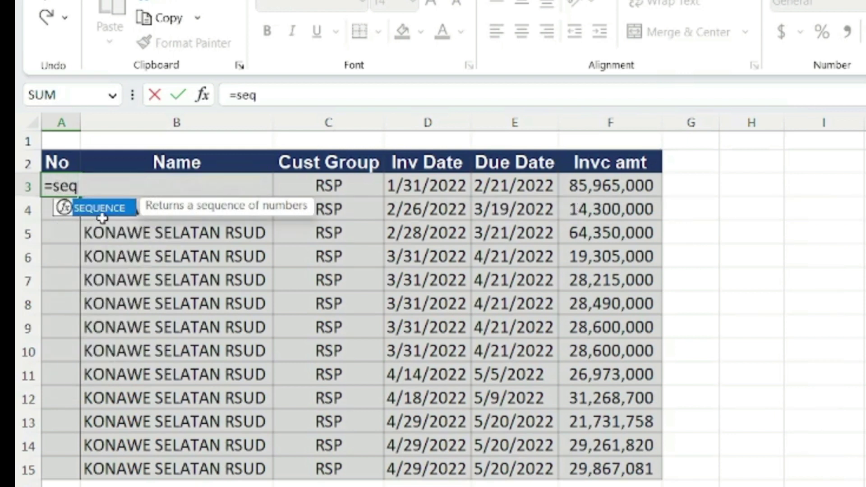
double_click(102, 215)
text(10)
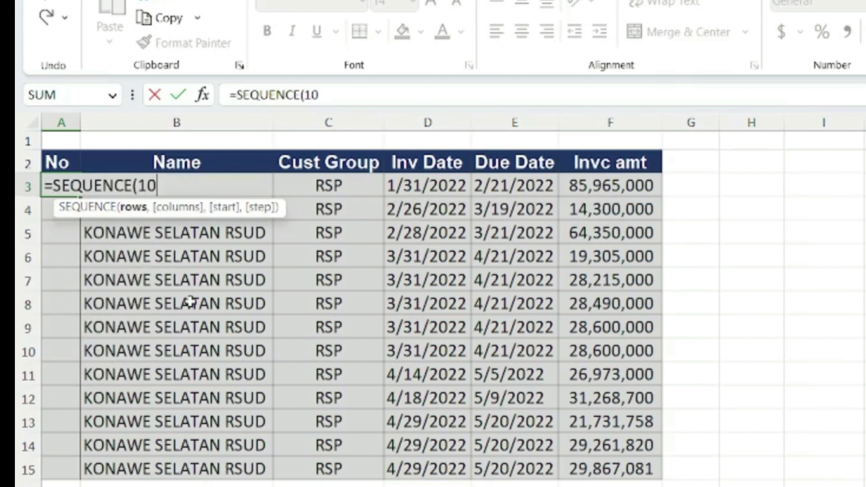
key(BackSpace)
text(3))
key(Return)
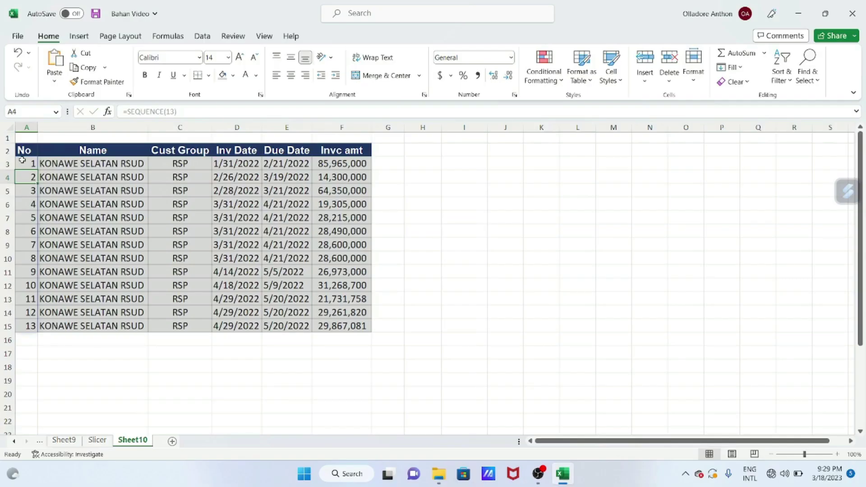
Step: Select the new 1–13 numbers, then pick cell H3 right of the table
drag(22, 164, 27, 325)
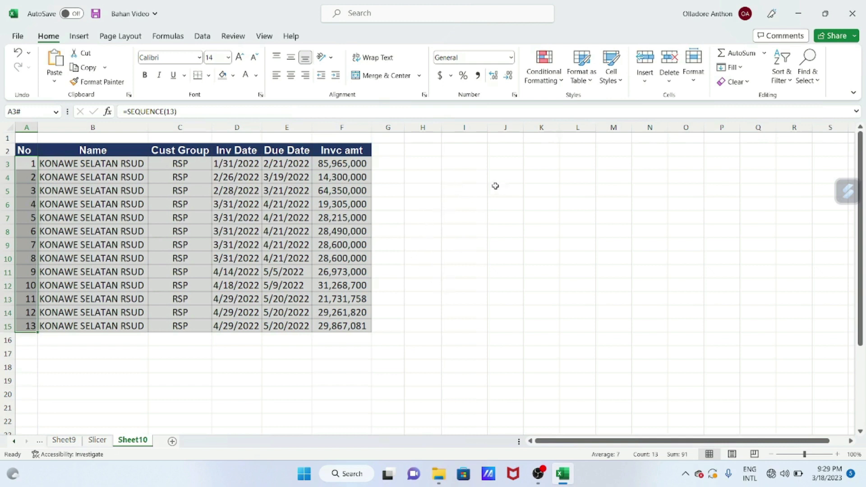
click(435, 172)
click(432, 161)
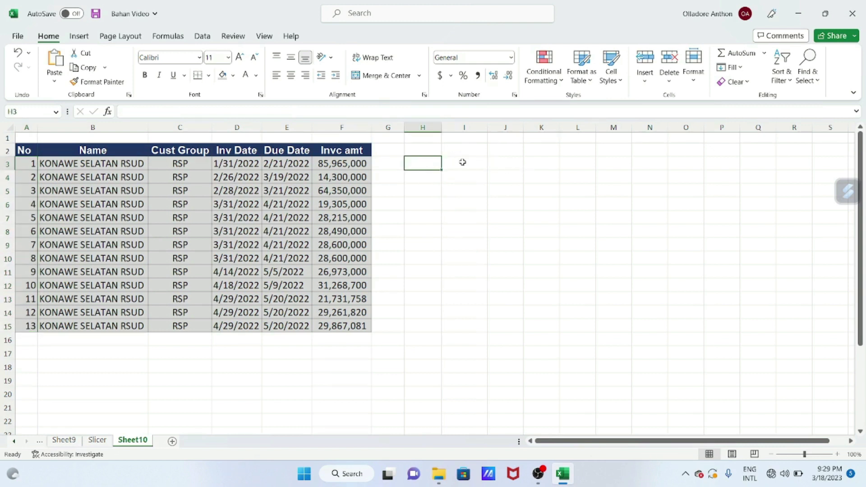
Step: Enter =SEQUENCE(10,5,1,1) in H3 to spill a 1–50 grid across H3:L12
text(=seq)
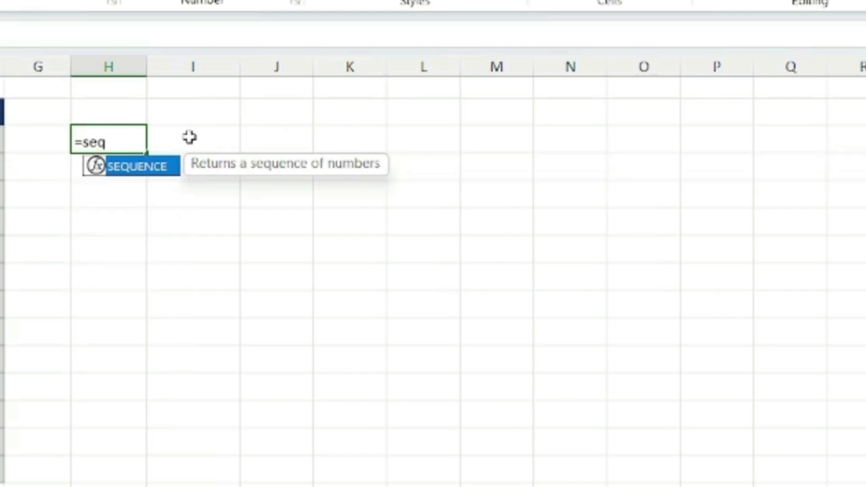
double_click(176, 174)
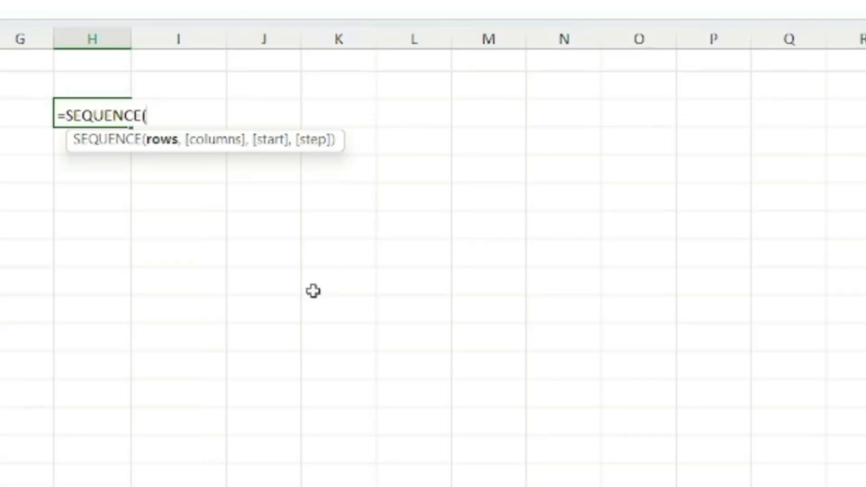
text(1)
text(0,)
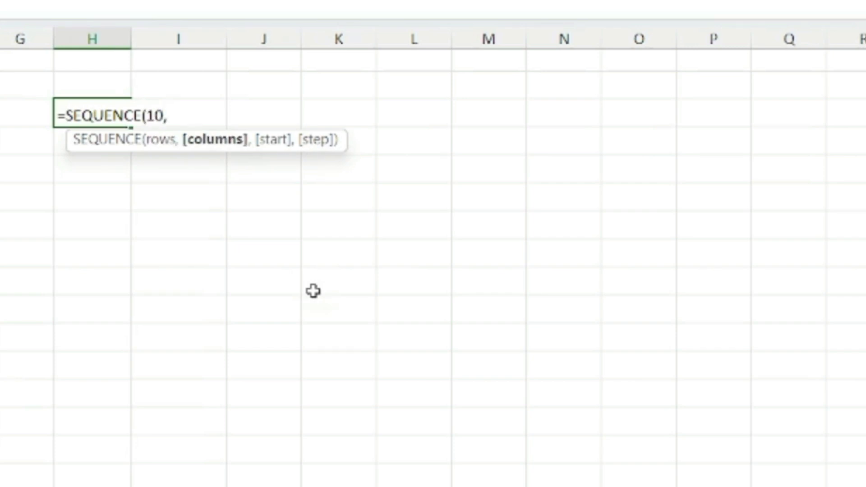
text(5)
text(,1)
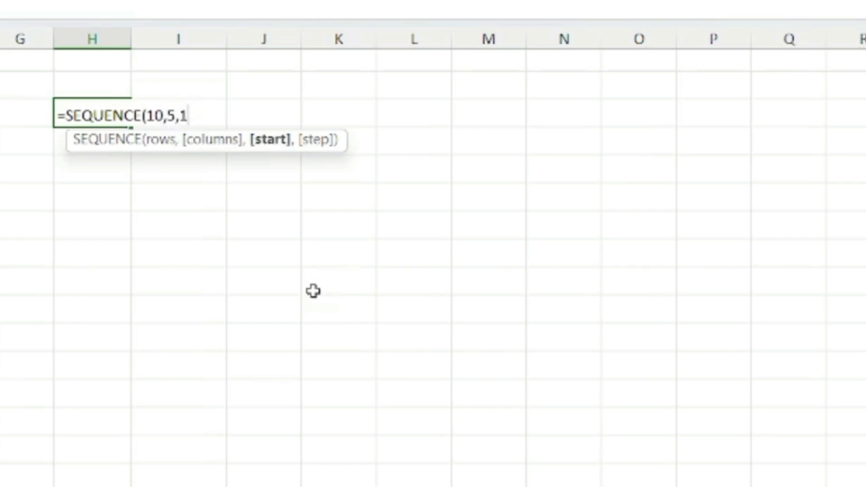
text(,1)
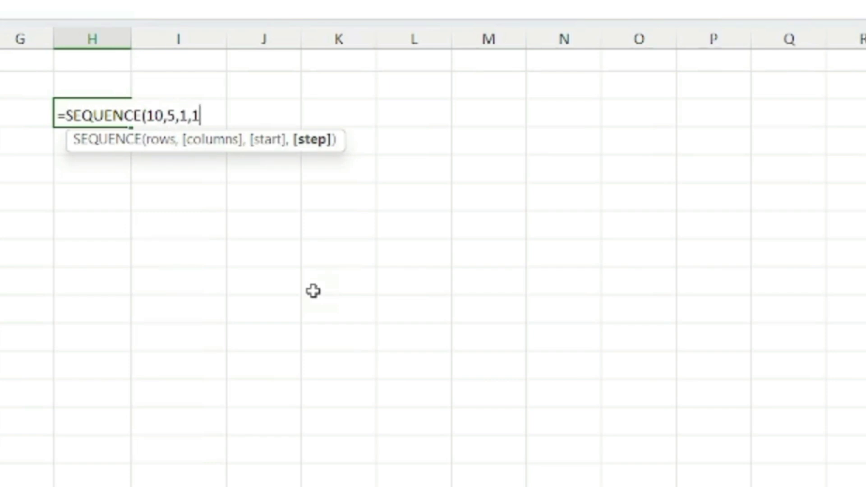
text())
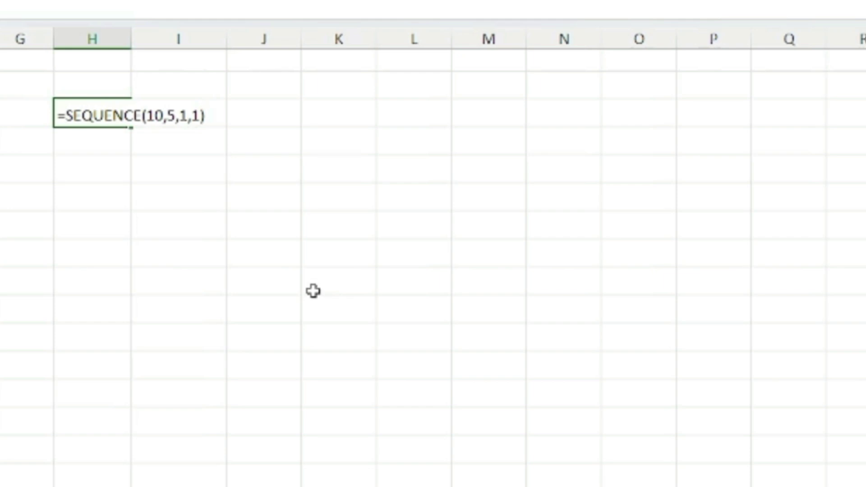
key(Return)
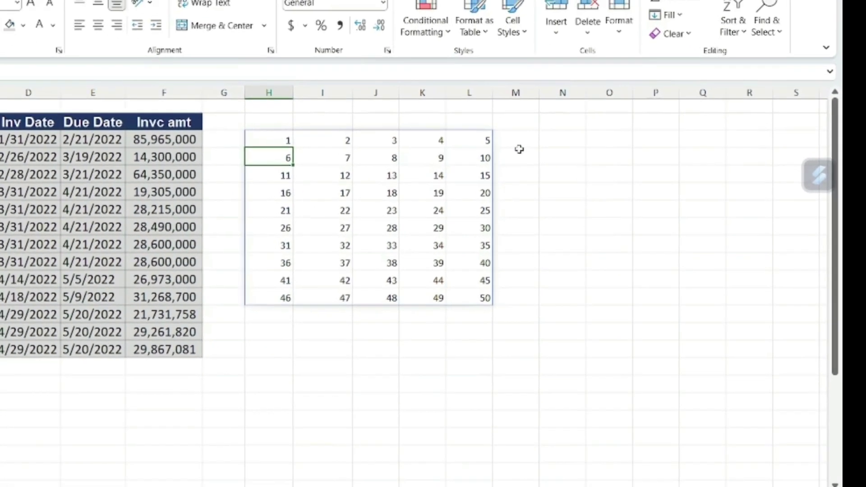
drag(376, 113, 354, 113)
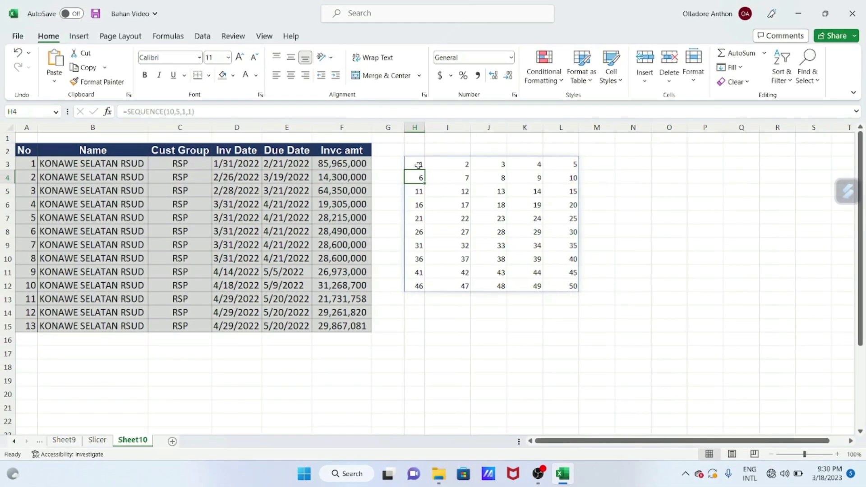
click(419, 165)
drag(420, 165, 416, 286)
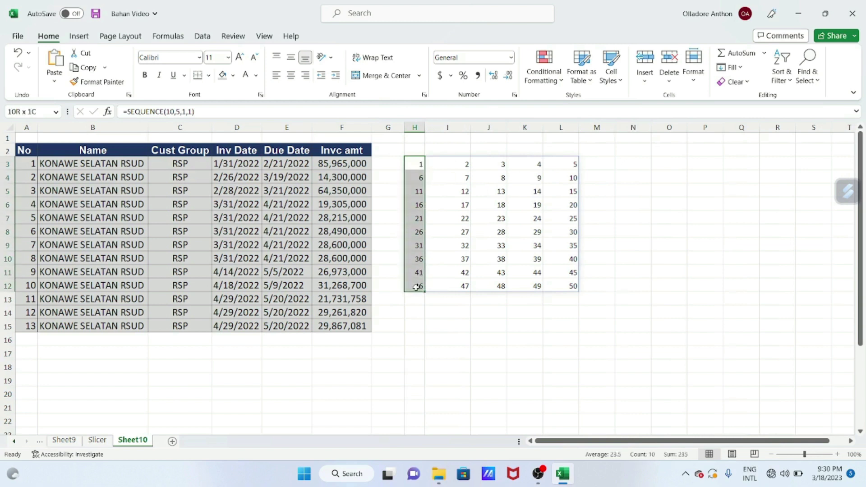
drag(416, 287, 575, 287)
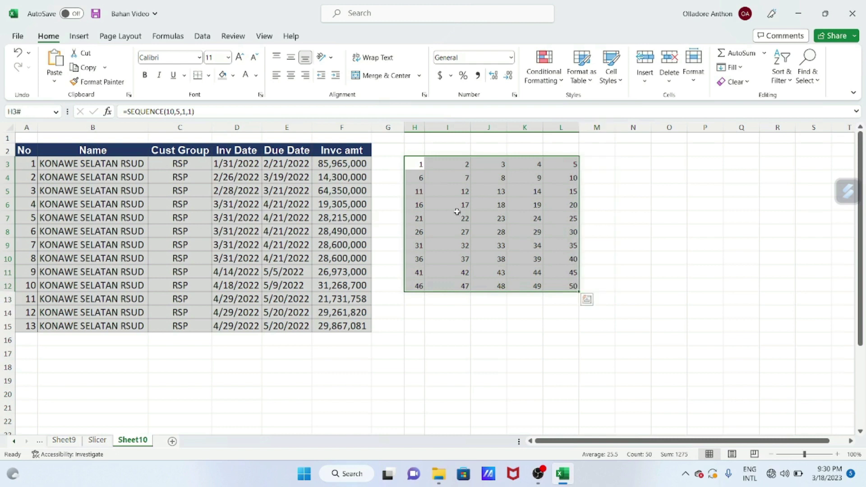
click(417, 165)
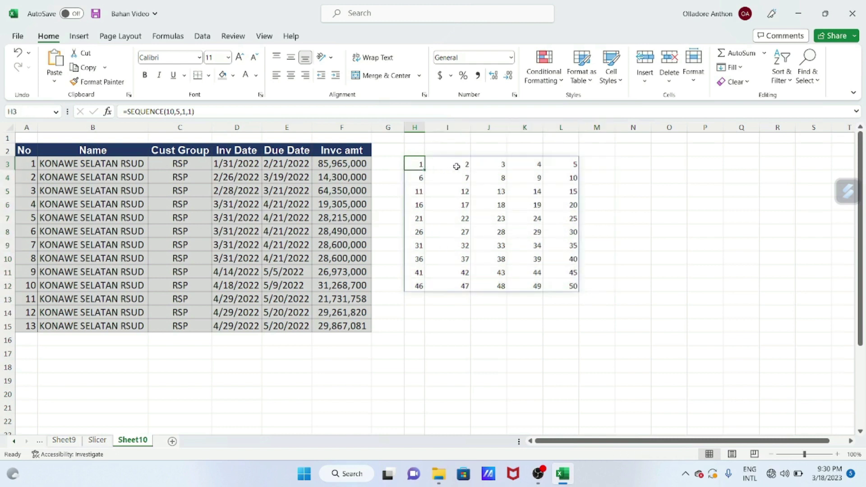
click(464, 166)
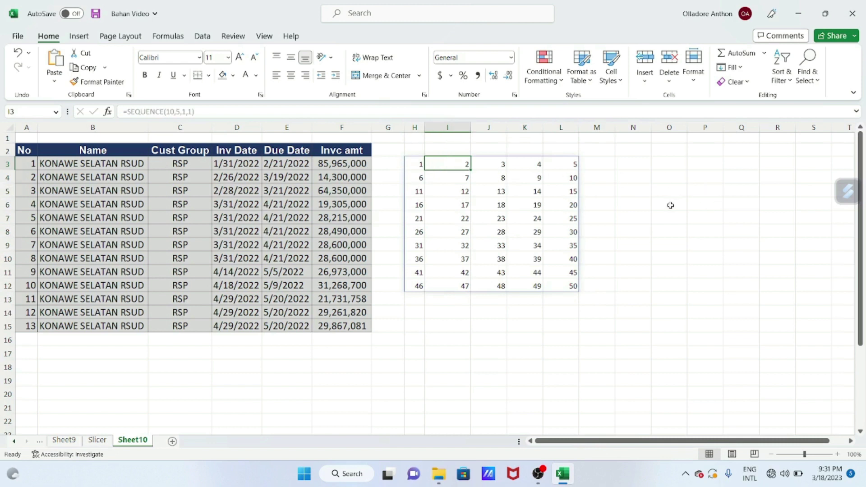
click(644, 179)
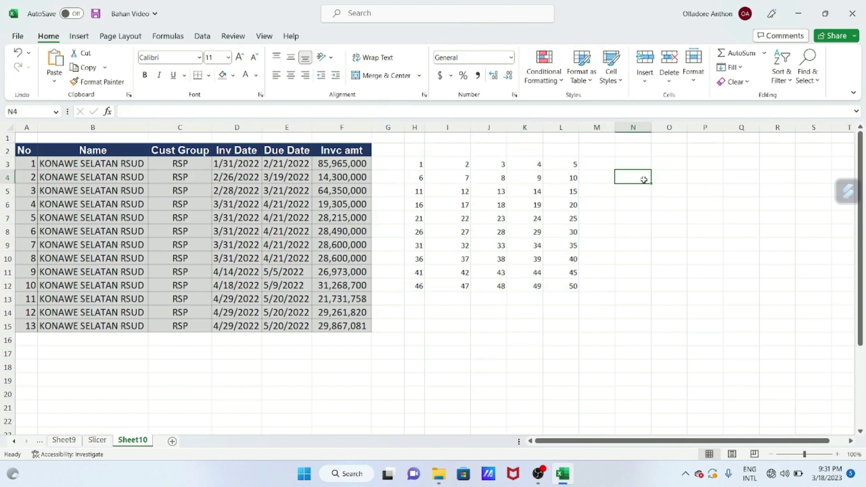
Step: Enter =SEQUENCE(11,6,1,2) in N4, spilling odd numbers 1 to 131 across N4:S14
text(=)
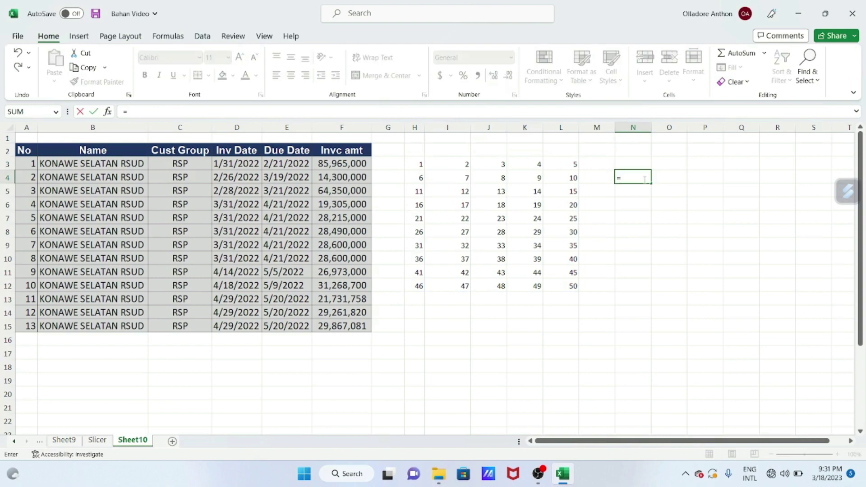
text(seq)
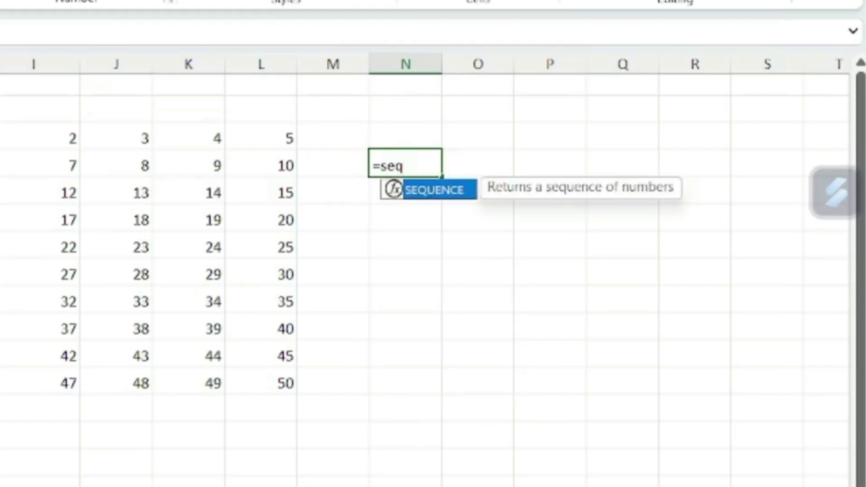
double_click(442, 199)
text(11)
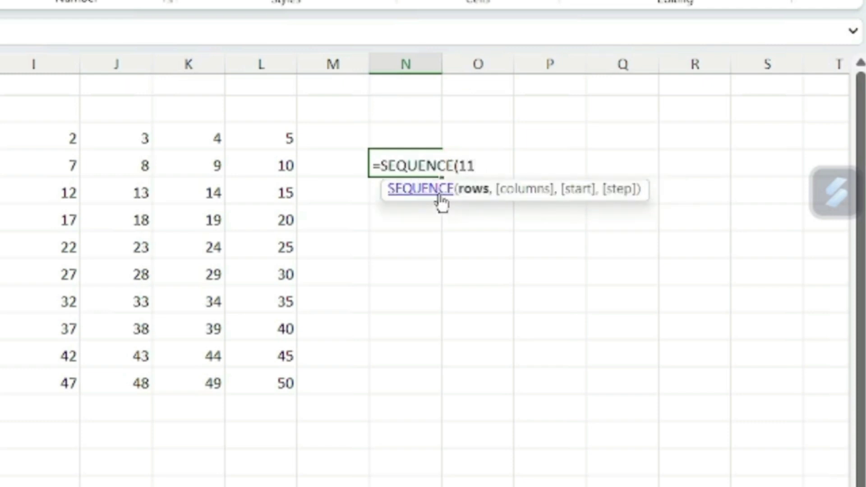
text(/)
key(BackSpace)
text(,6)
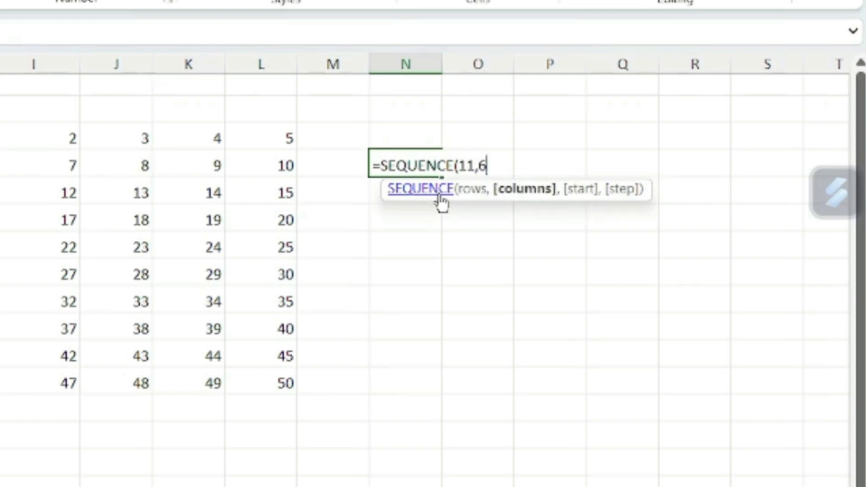
text(,1)
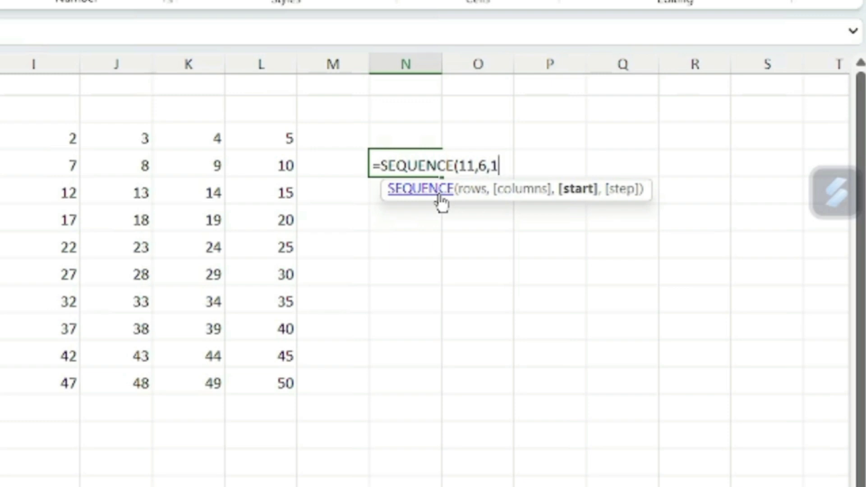
text(,2)
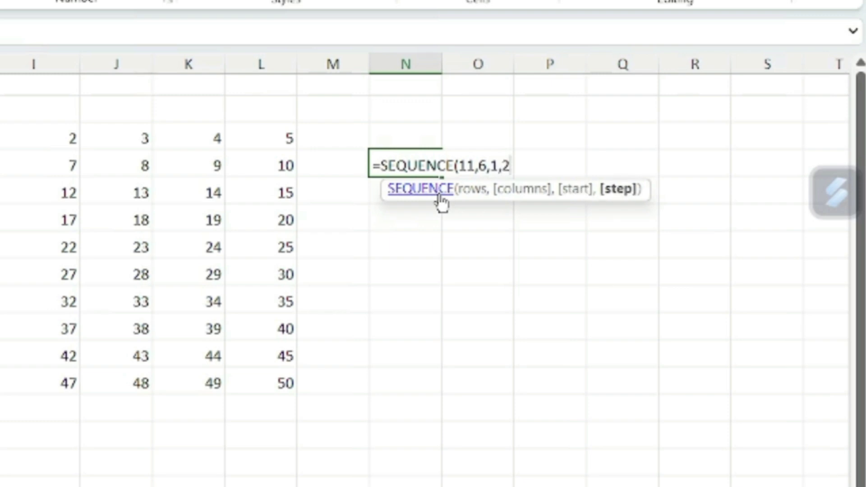
text())
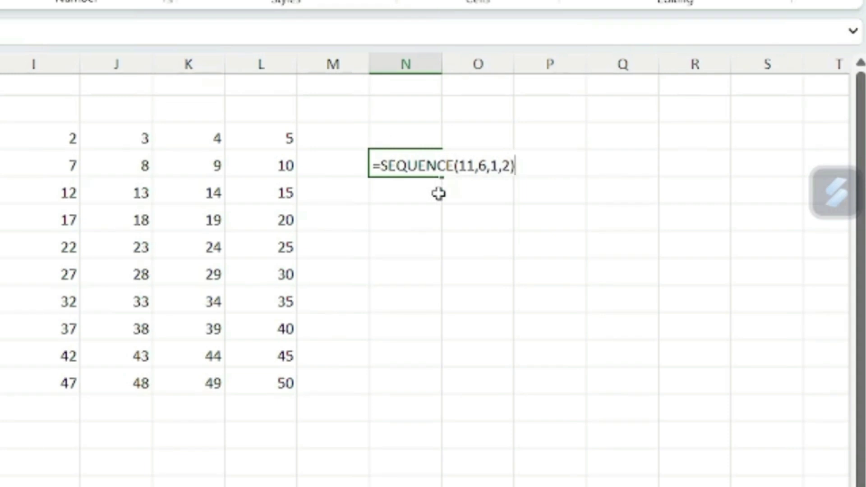
key(Return)
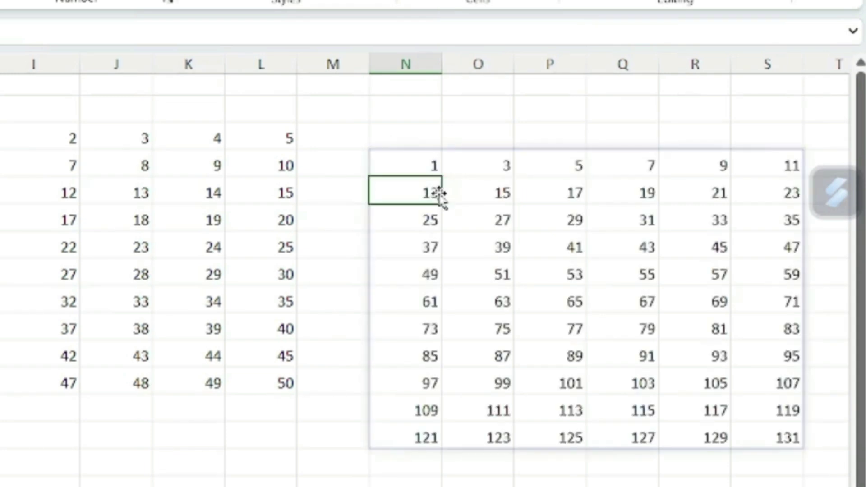
Step: Select the N4:S14 odd-number grid starting from N4
click(434, 163)
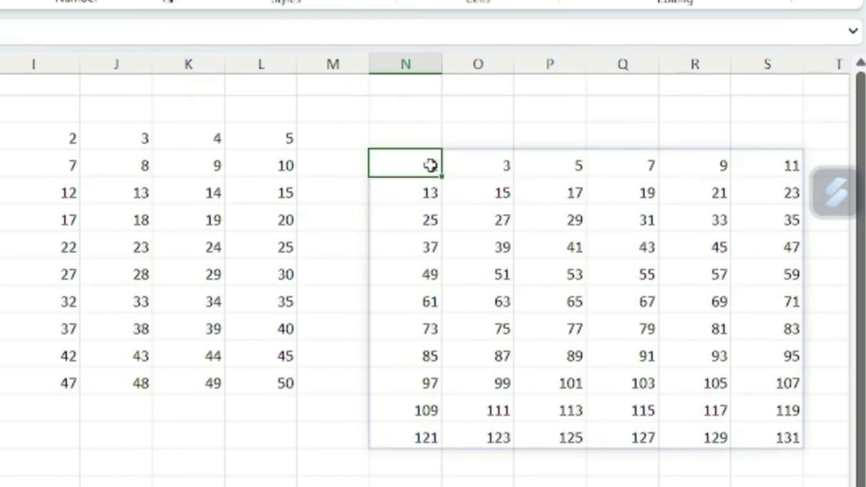
drag(427, 161, 403, 424)
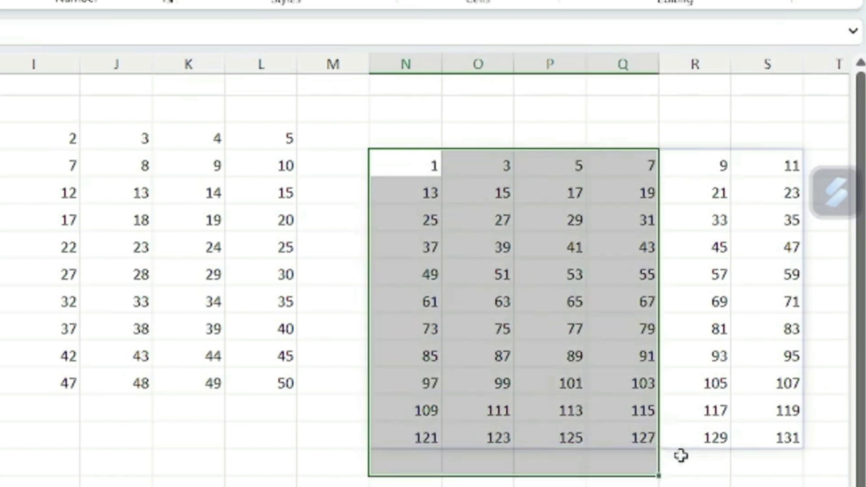
drag(403, 424, 835, 445)
drag(832, 317, 830, 315)
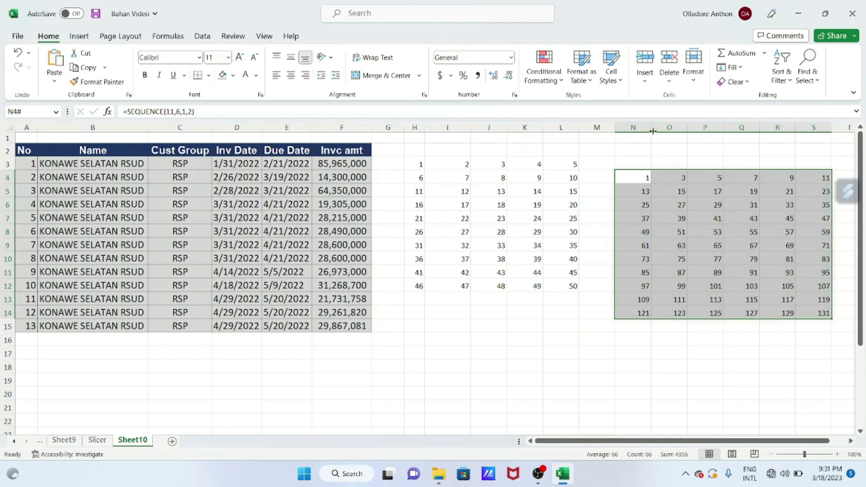
Step: Narrow columns N, I and J, then reselect the 11-by-6 grid
drag(652, 131, 635, 136)
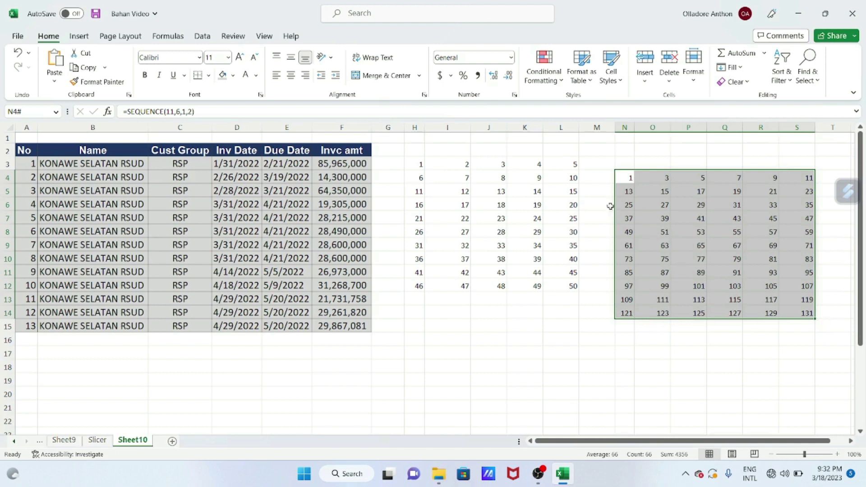
drag(470, 128, 456, 134)
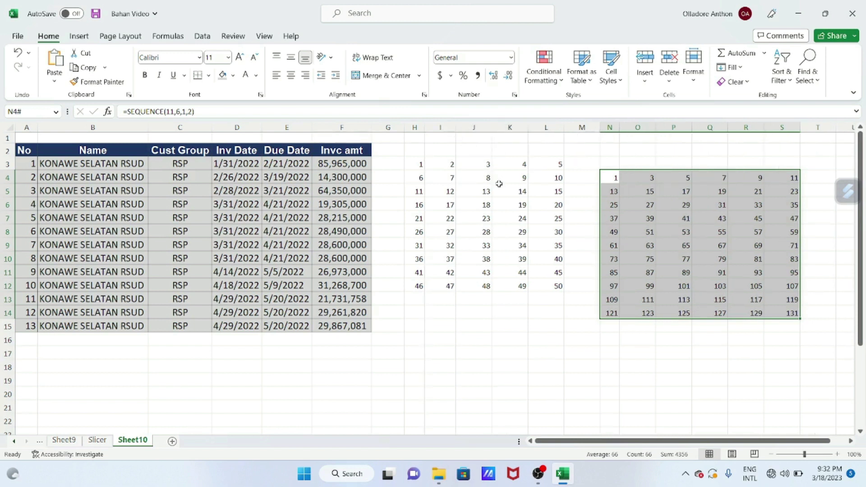
drag(491, 128, 488, 128)
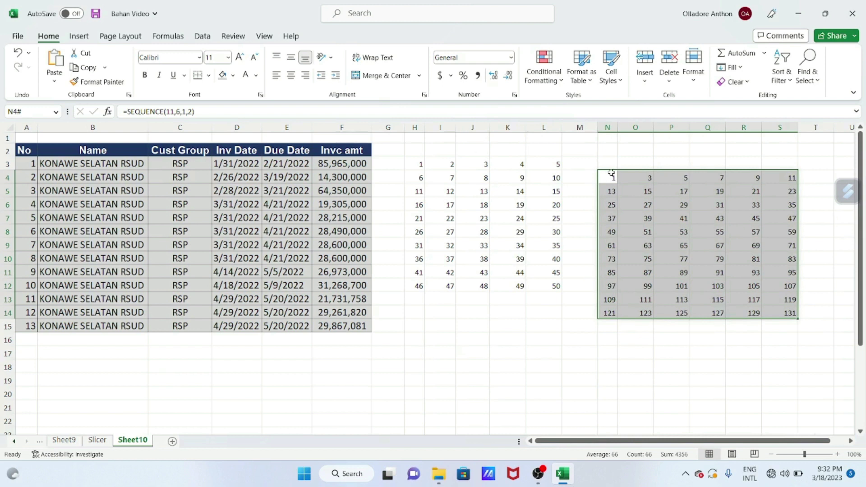
drag(605, 175, 782, 312)
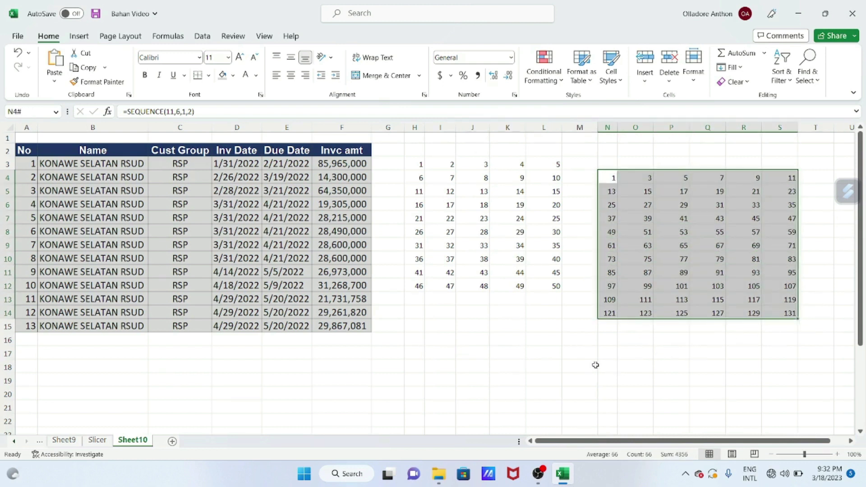